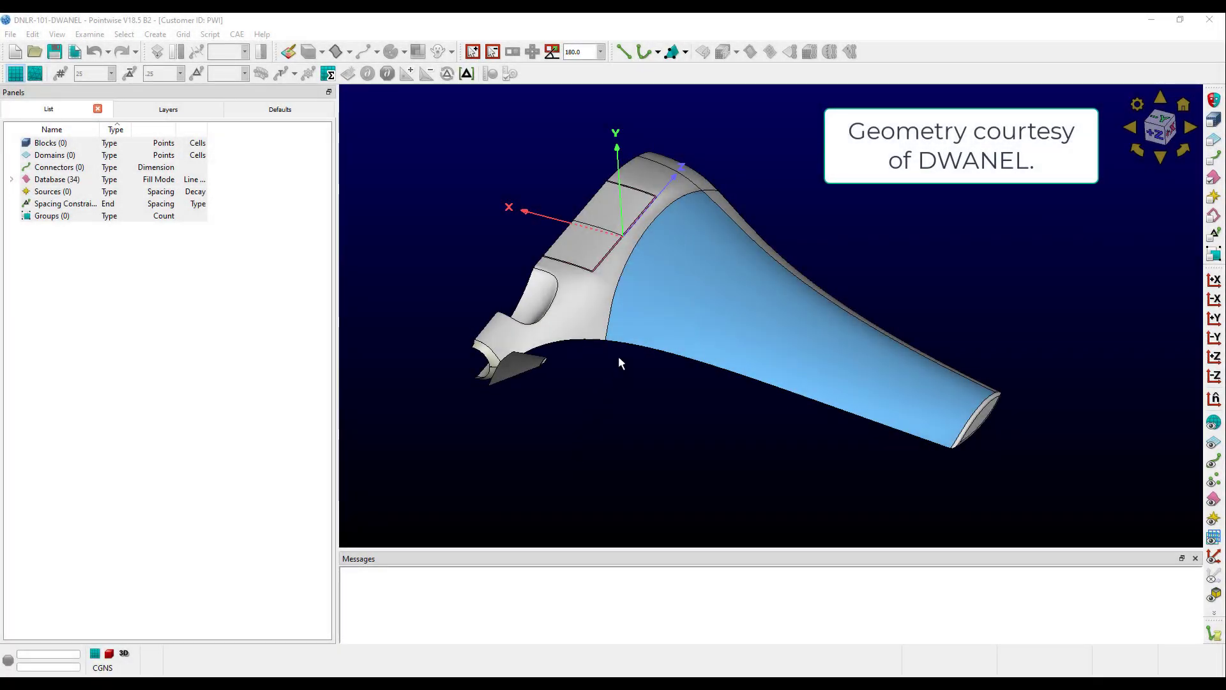
Step: Select the wing geometry model and start creating an Automatic Surface Mesh on it
click(633, 318)
click(159, 37)
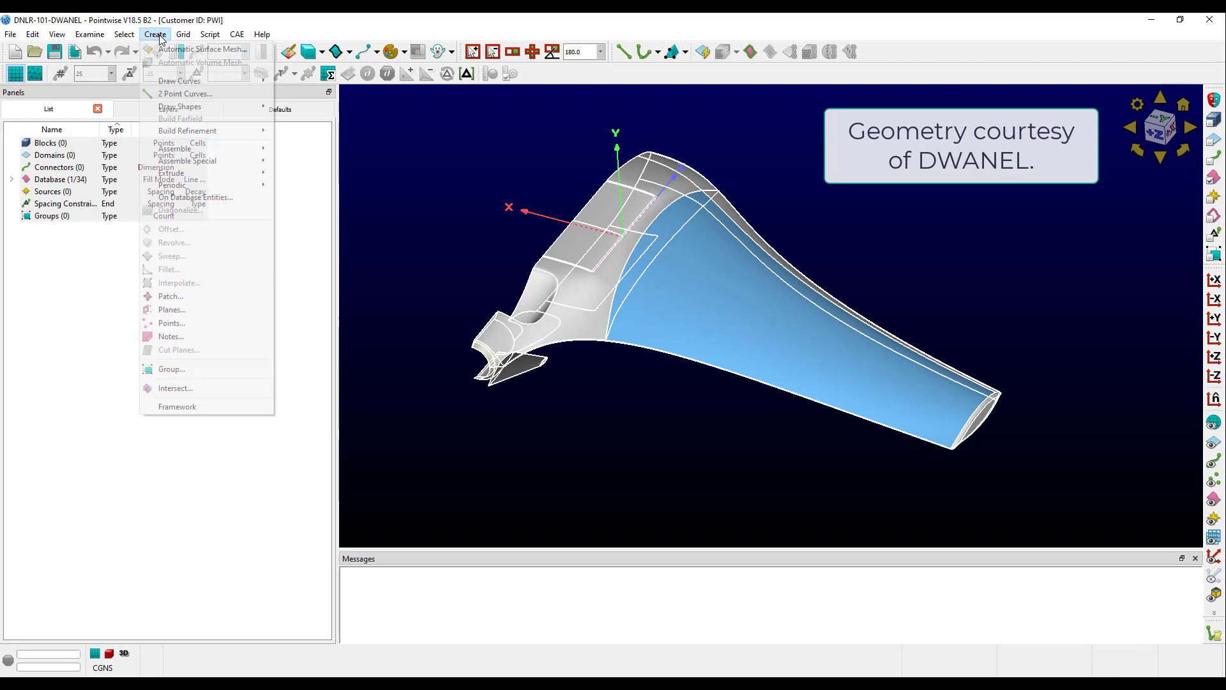
click(198, 49)
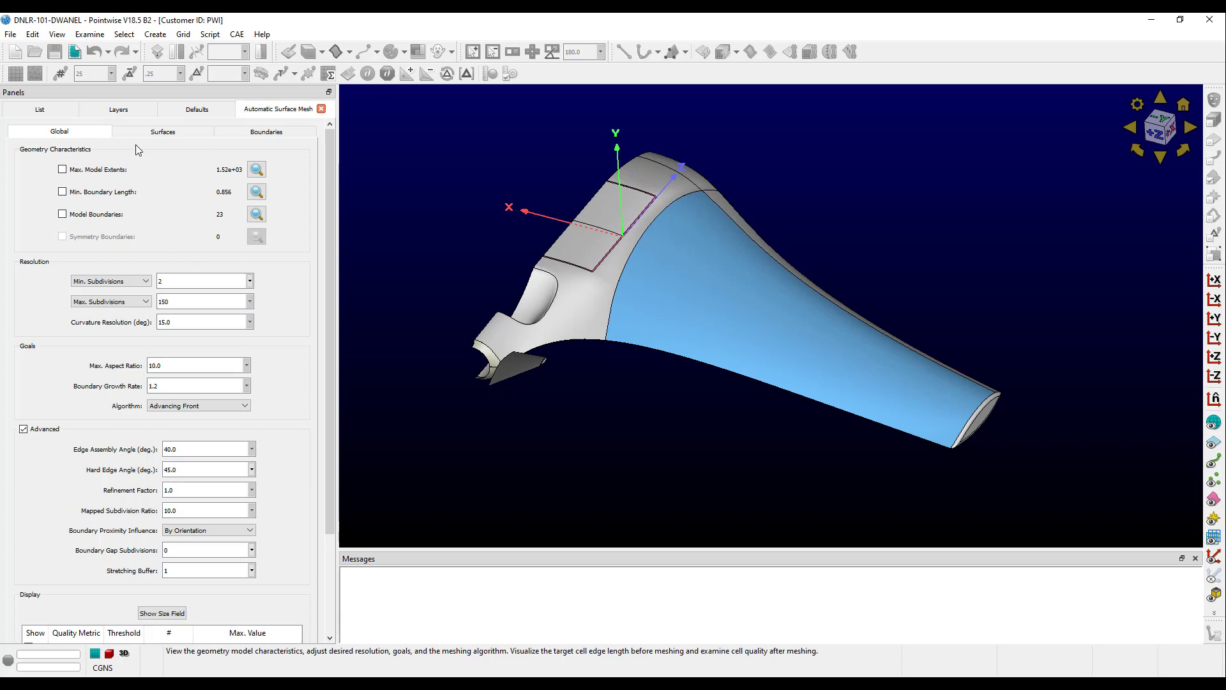
Step: Preview the Max. Model Extents, Min. Boundary Length and Model Boundaries highlights on the geometry and clear them again
click(63, 170)
click(62, 192)
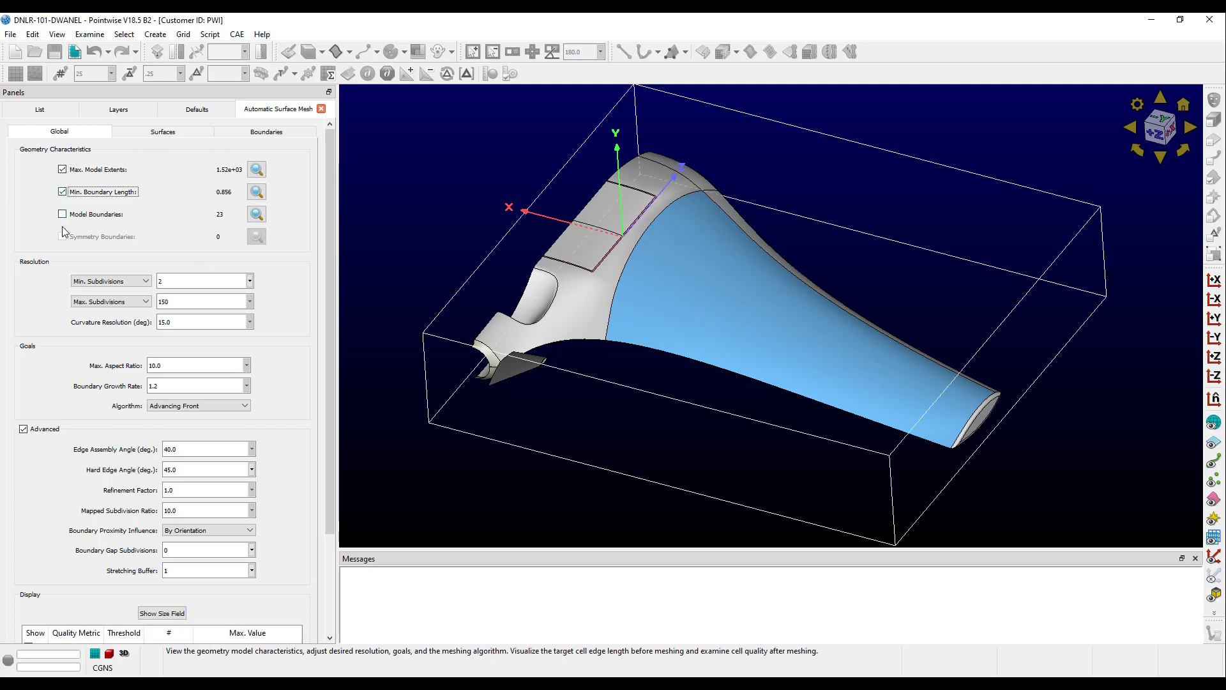
click(62, 215)
click(62, 214)
click(63, 192)
click(63, 169)
click(225, 198)
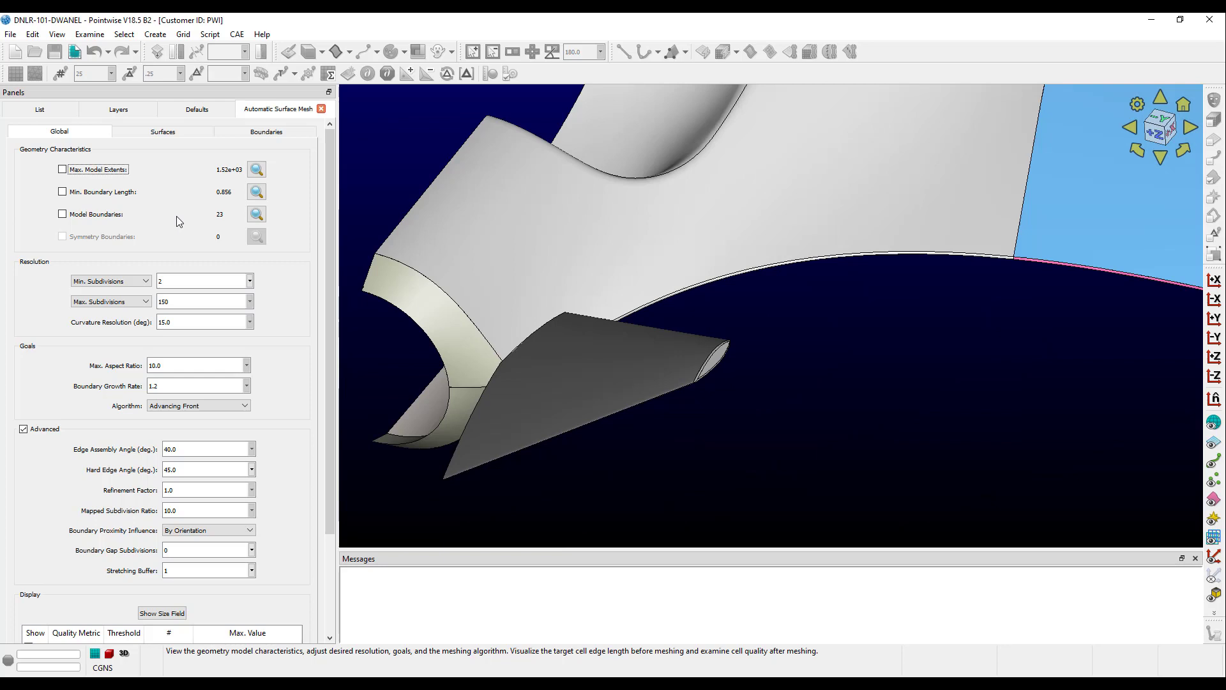
Step: Check the maximum model extents box and zoom in on the highlighted shortest boundary
click(62, 169)
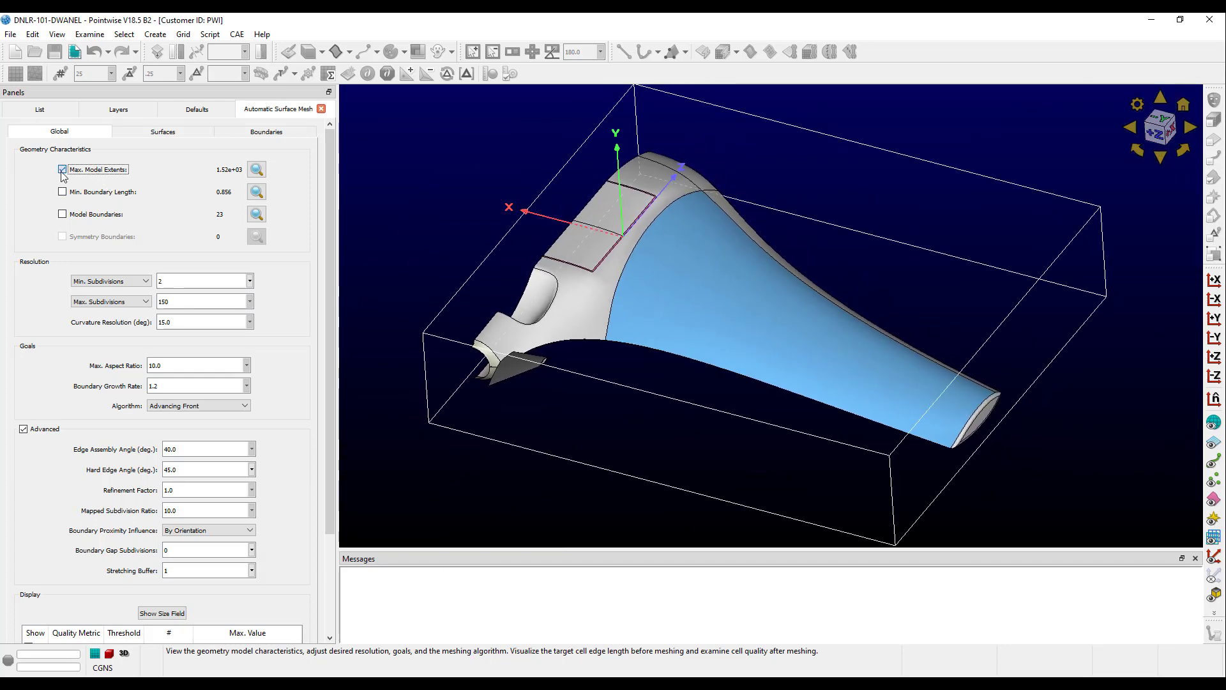
click(62, 169)
click(62, 192)
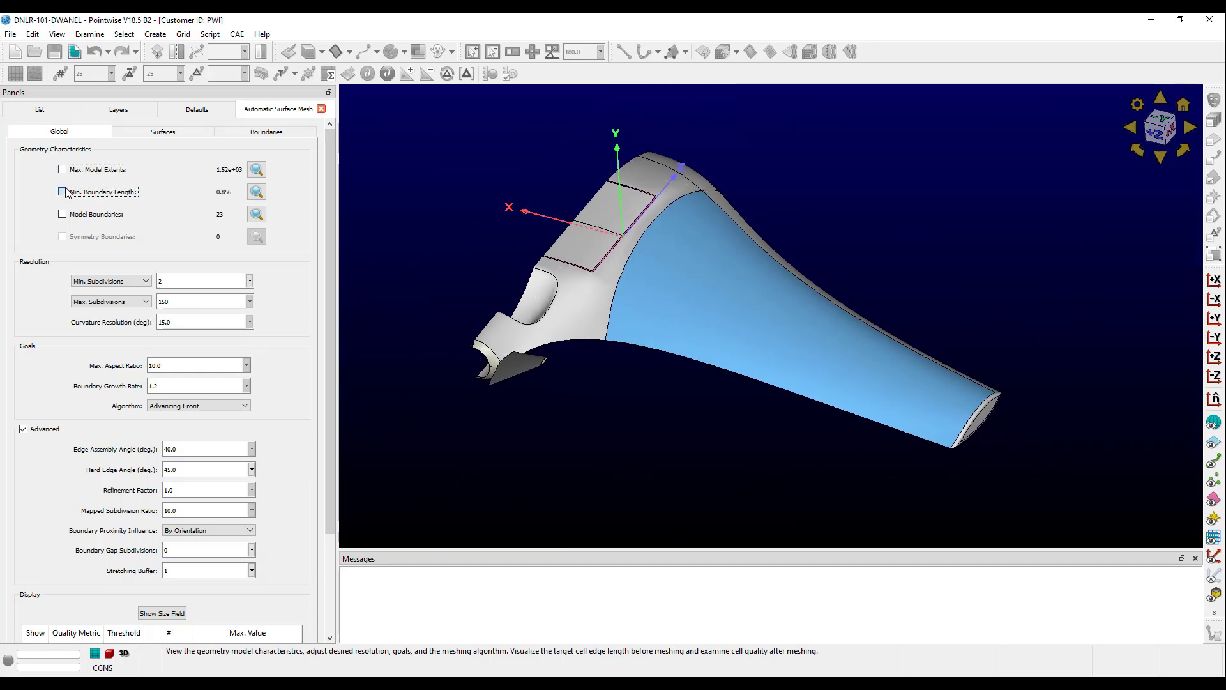
click(256, 192)
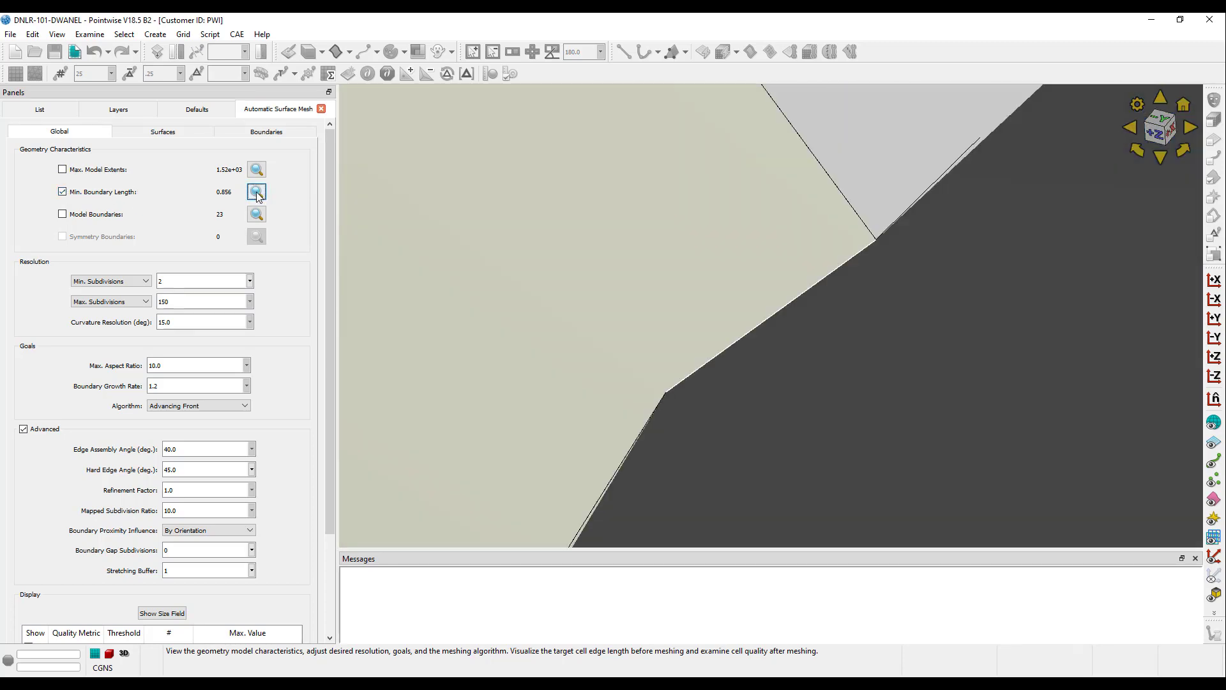
Step: Highlight and zoom to the model boundaries, and turn off all geometry characteristic highlights
click(62, 214)
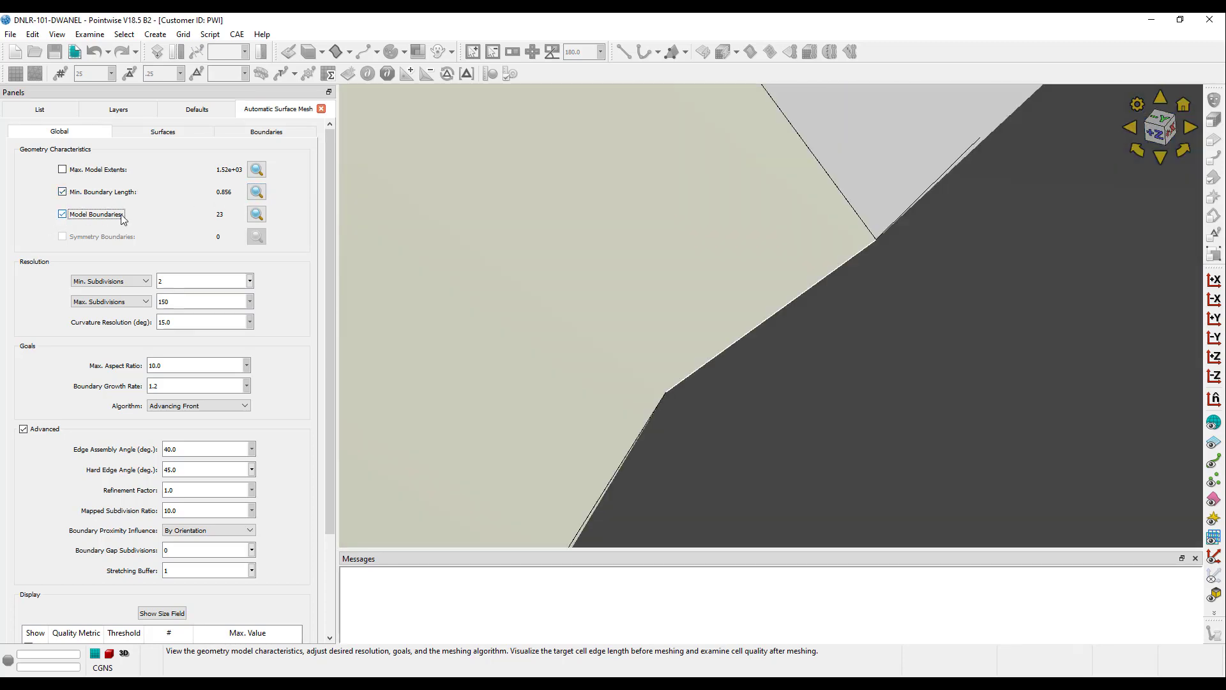
click(251, 213)
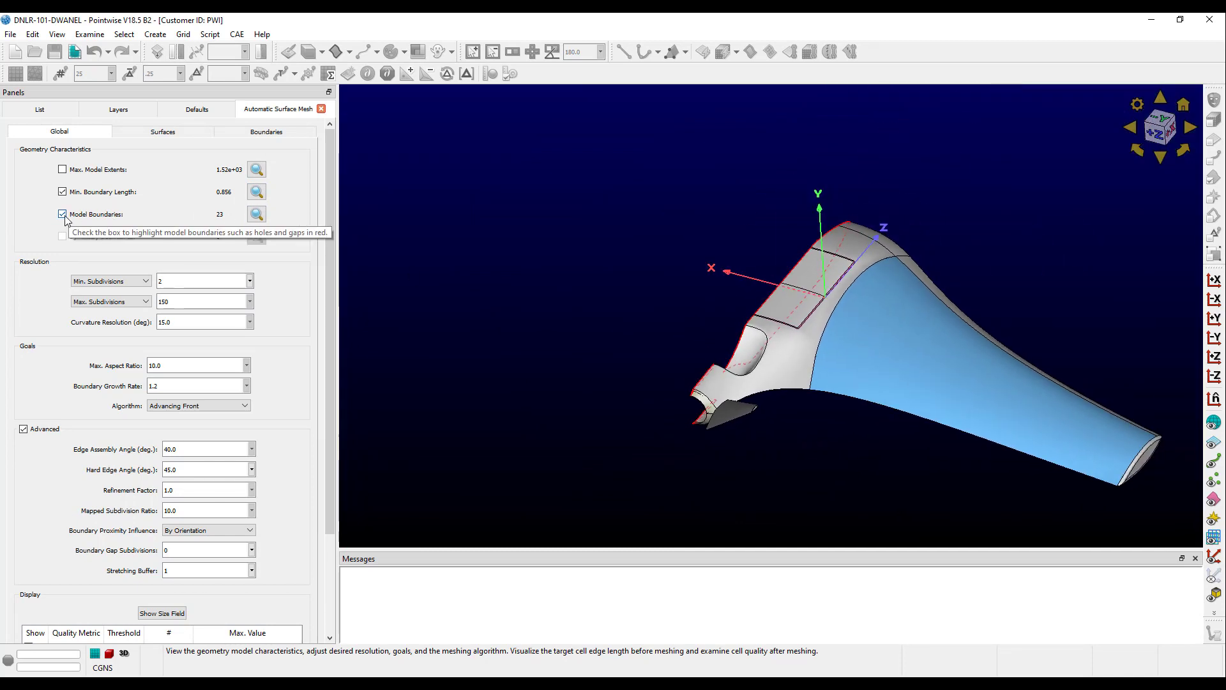
click(63, 216)
click(63, 193)
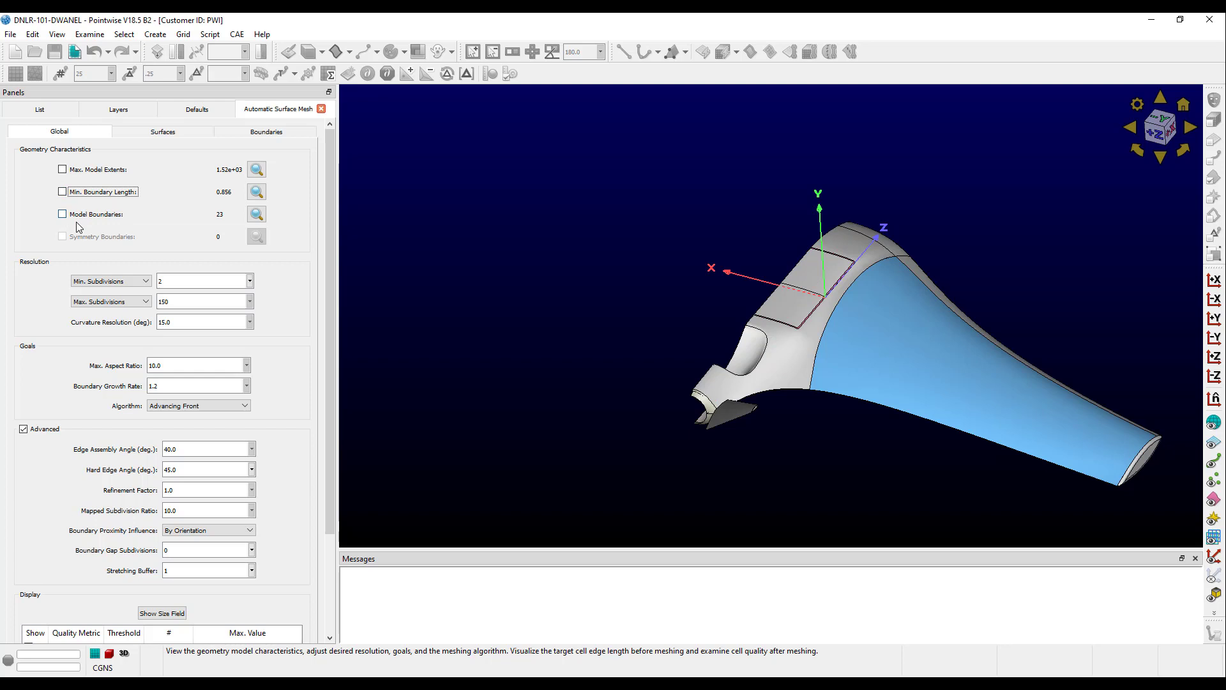
click(63, 215)
click(63, 215)
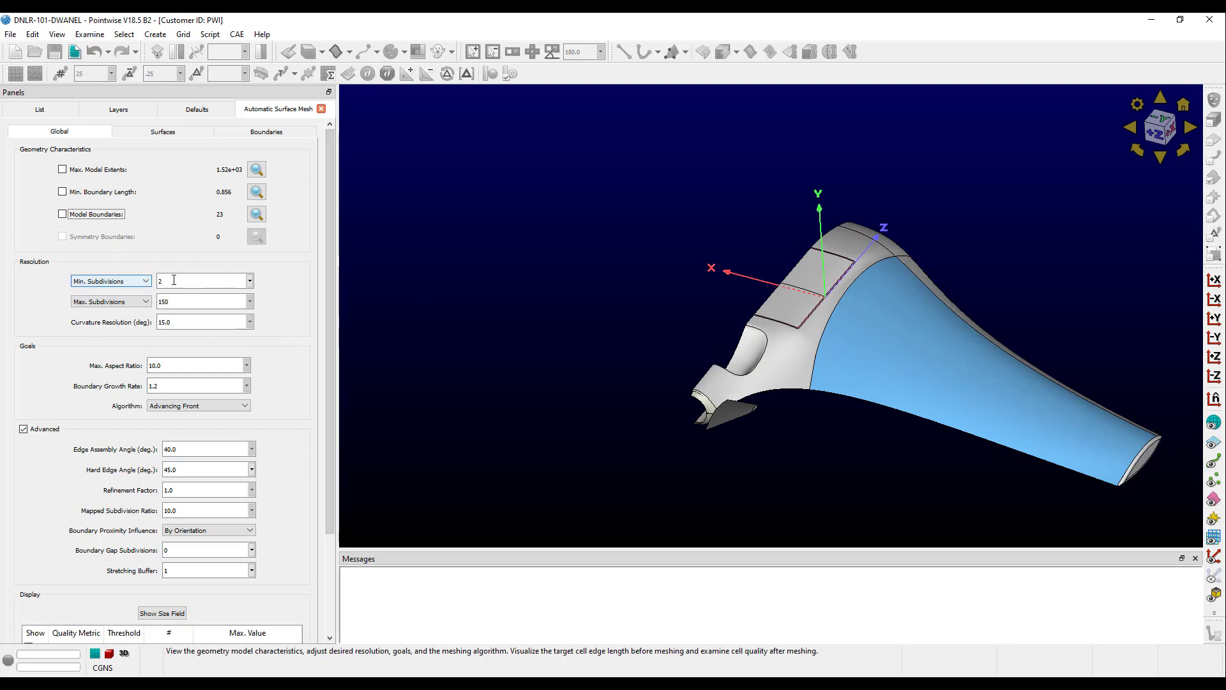
Step: Switch the resolution limits to Min. Edge Length and Max. Edge Length
click(131, 284)
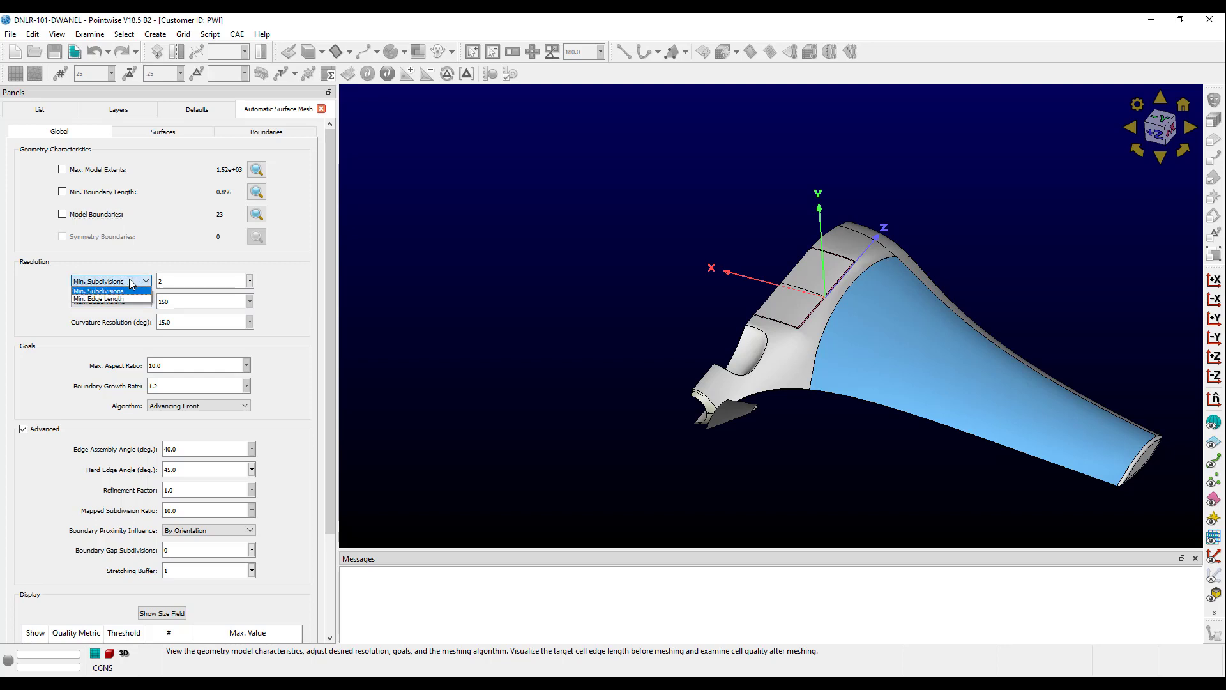
click(128, 298)
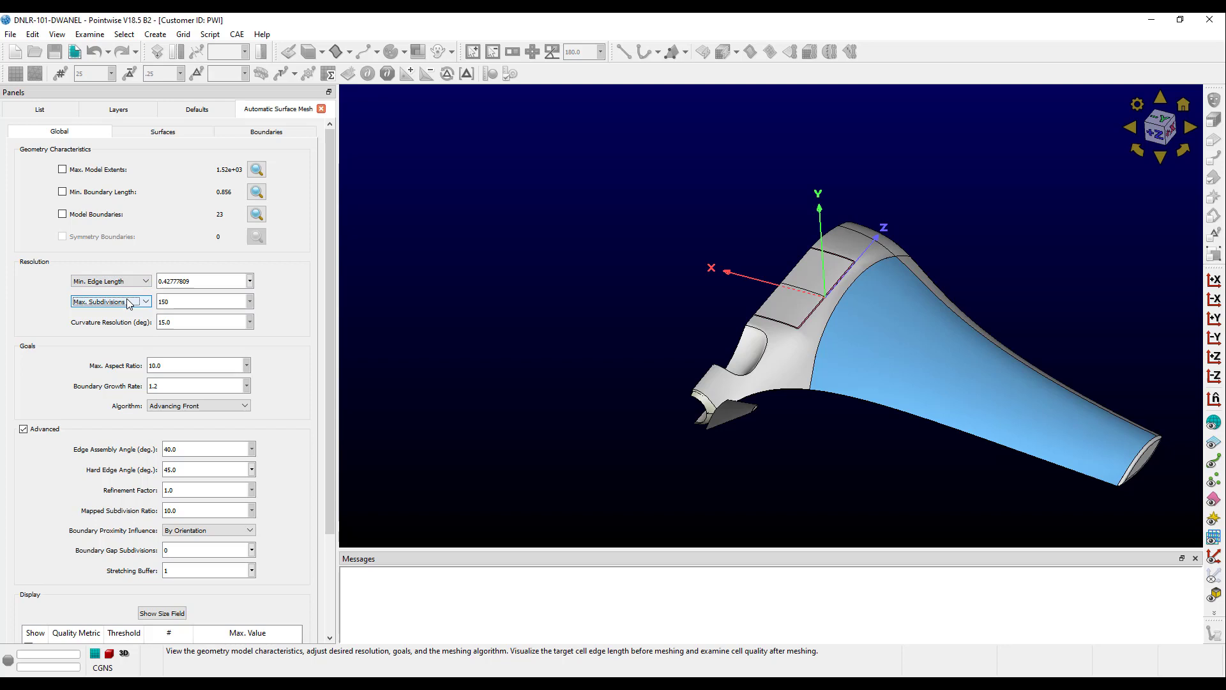
click(128, 302)
click(126, 324)
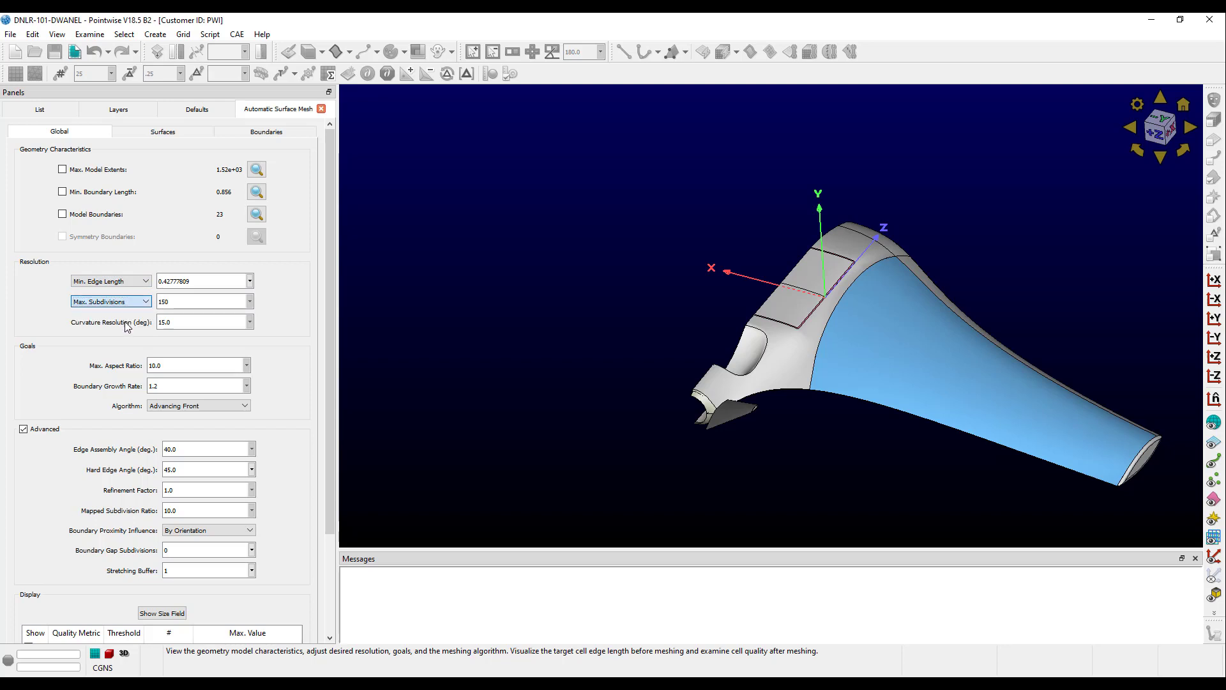
click(172, 324)
double_click(173, 323)
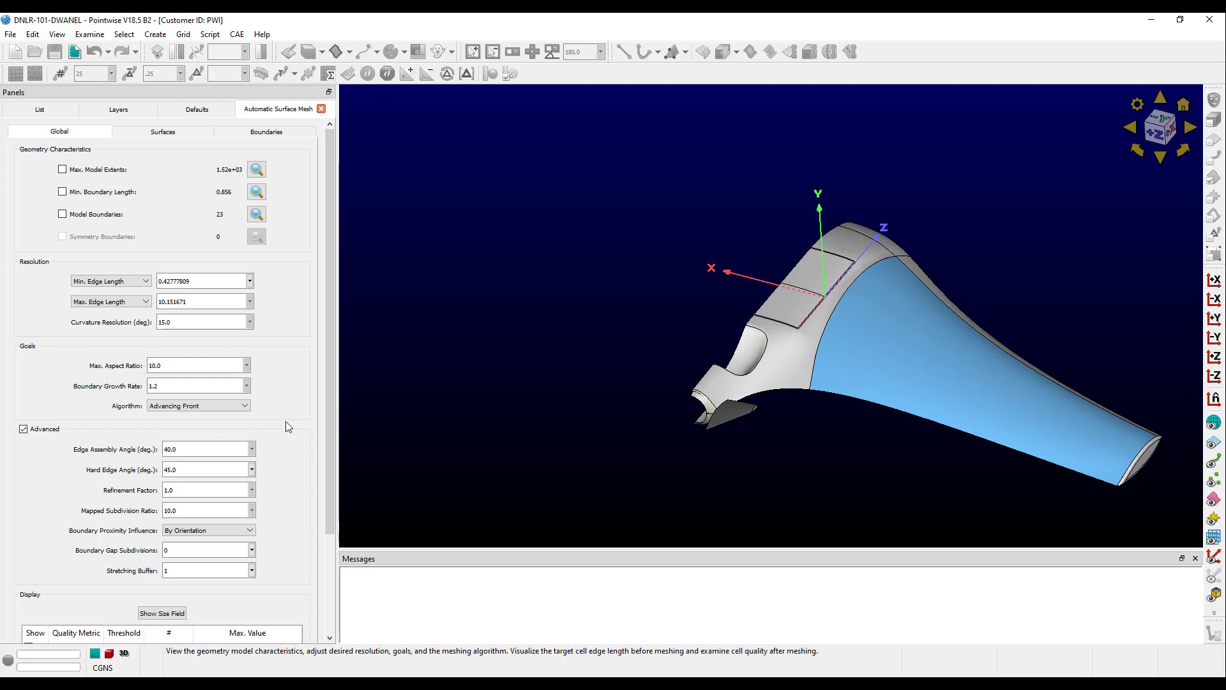
Step: Try the Quad Dominant and Hybrid meshing algorithms and return the algorithm to Advancing Front
double_click(154, 364)
drag(162, 383, 144, 386)
click(134, 399)
click(167, 406)
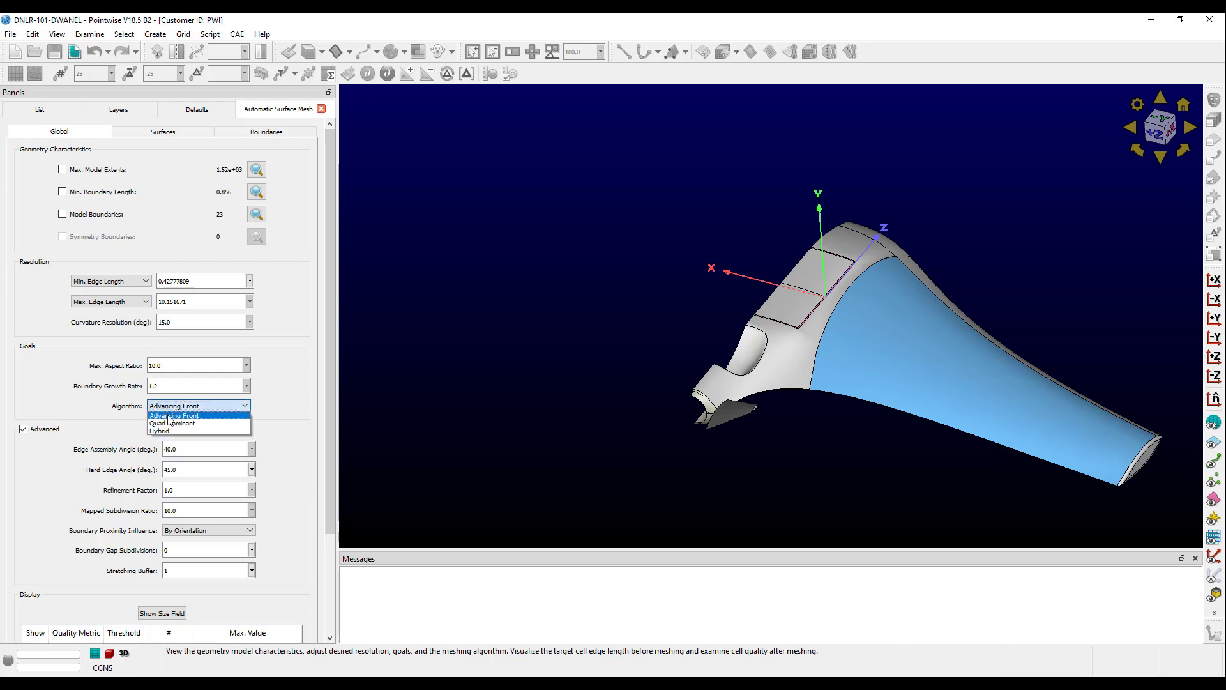
click(169, 423)
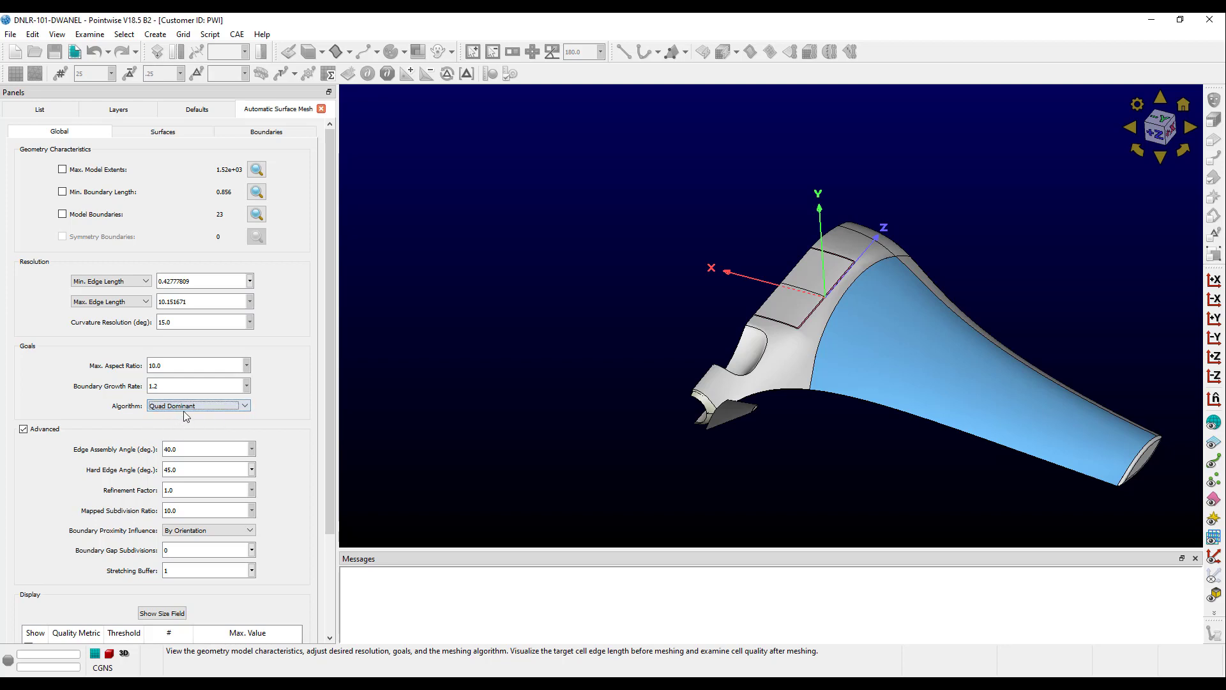
click(185, 406)
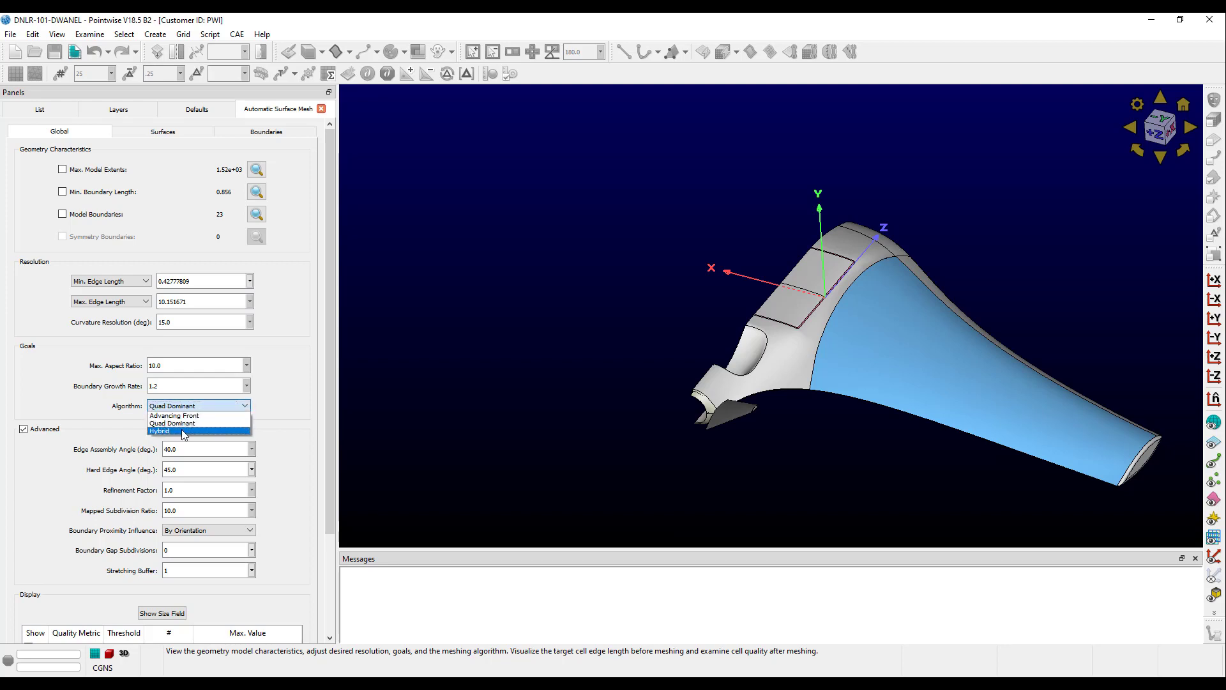
click(183, 431)
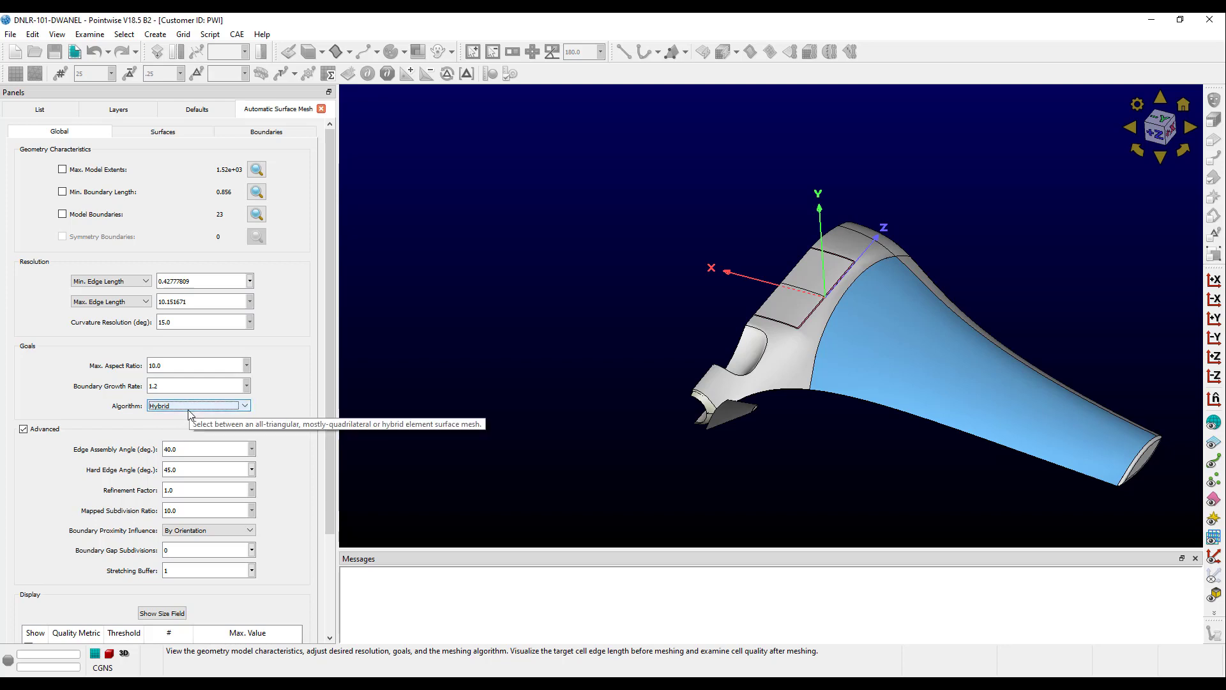
click(189, 408)
click(192, 420)
Step: Turn off the Advanced settings and inspect the target edge length size field around the small fin
scroll(273, 420, down, 3)
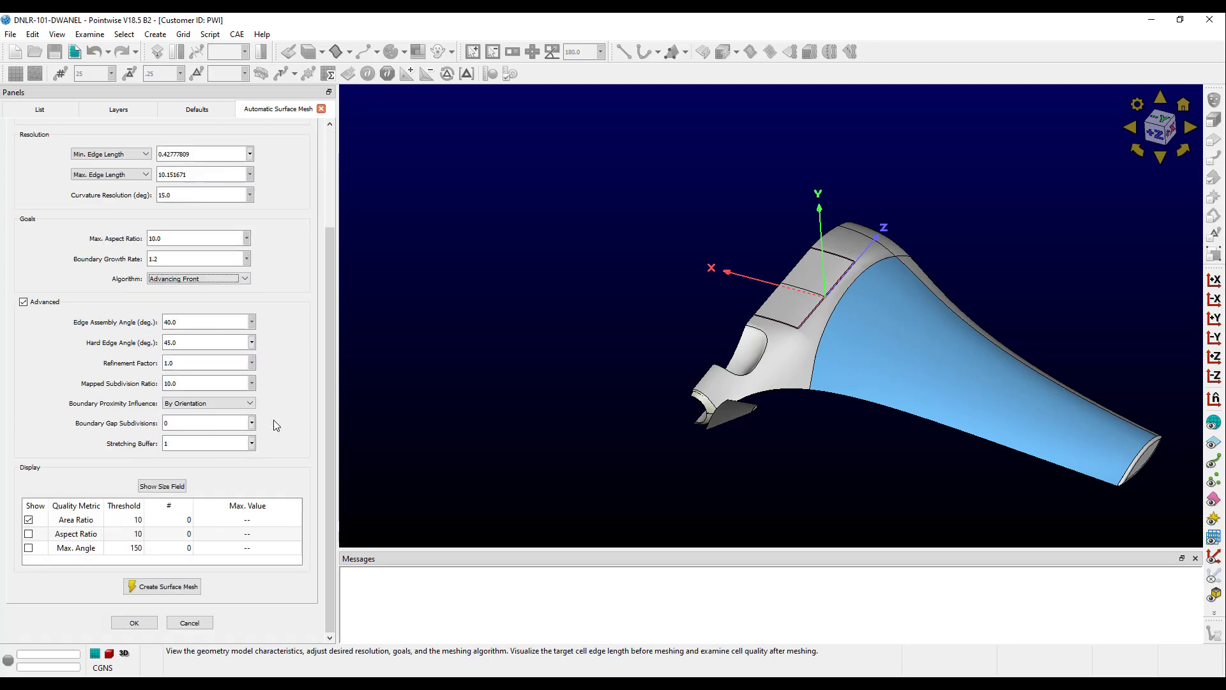
click(25, 306)
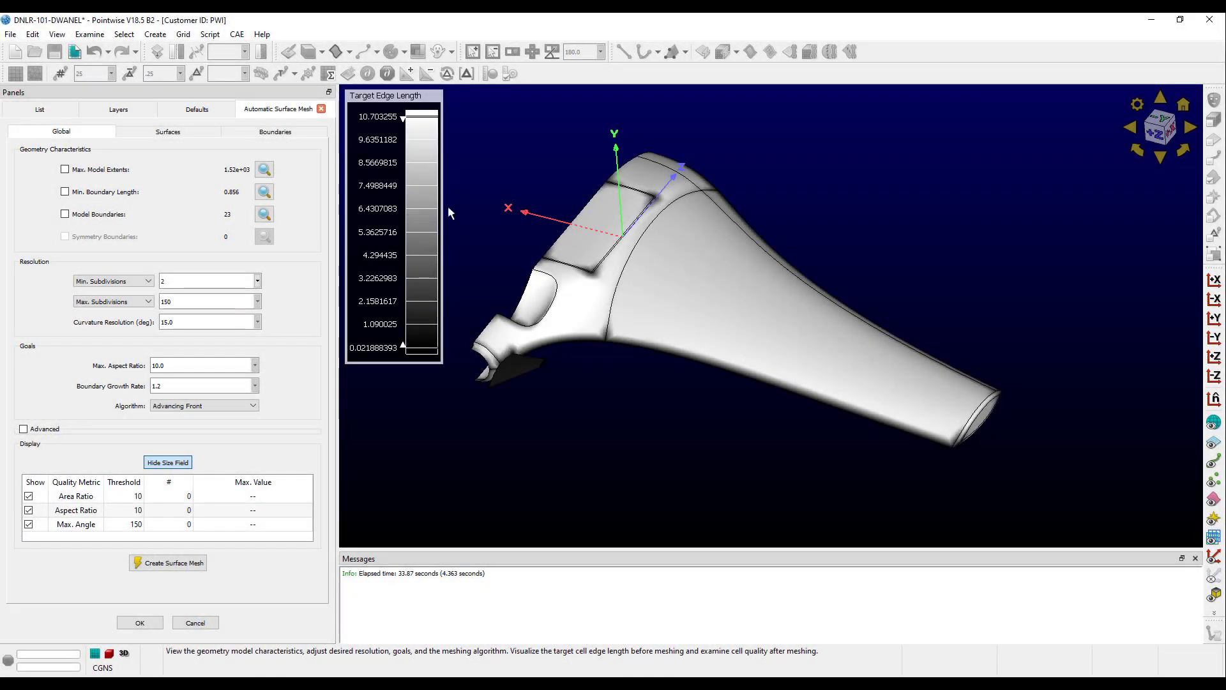
click(388, 75)
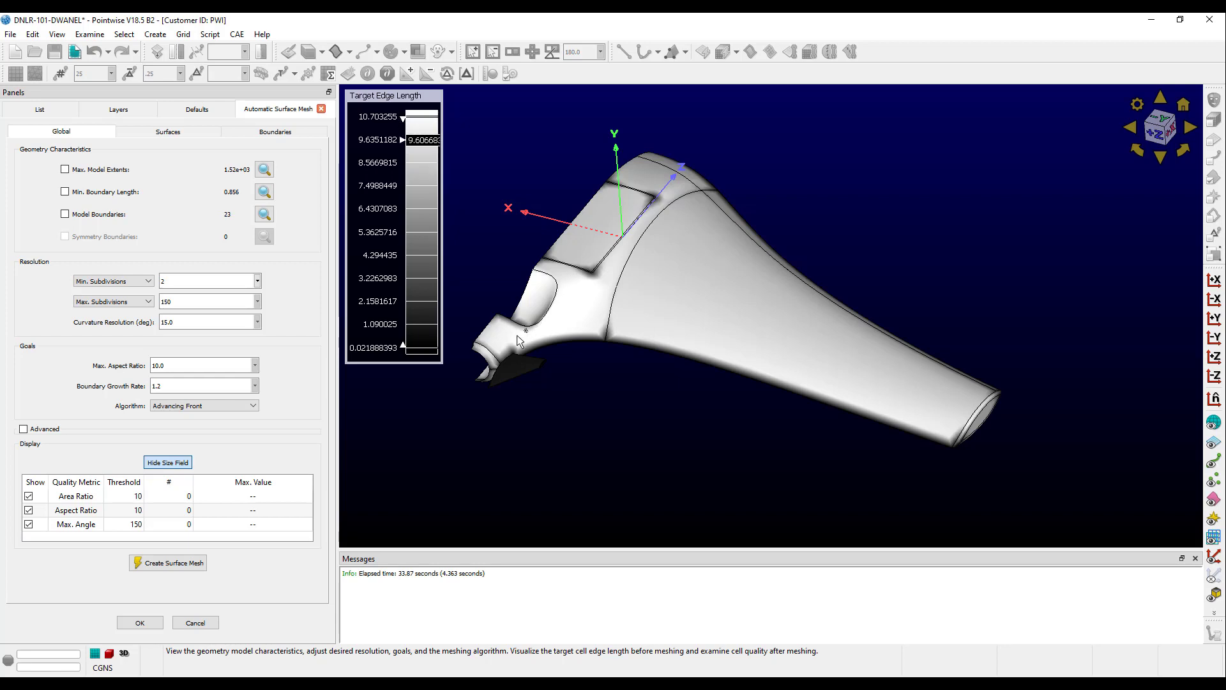
scroll(504, 357, up, 3)
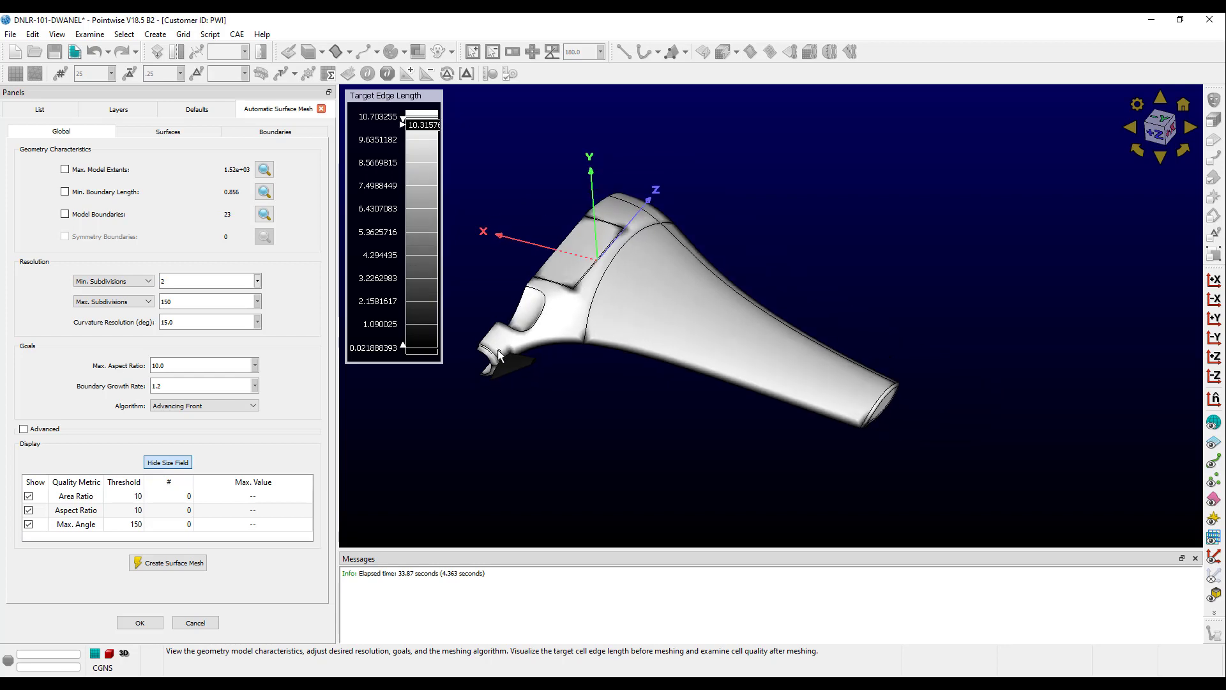
scroll(499, 357, up, 5)
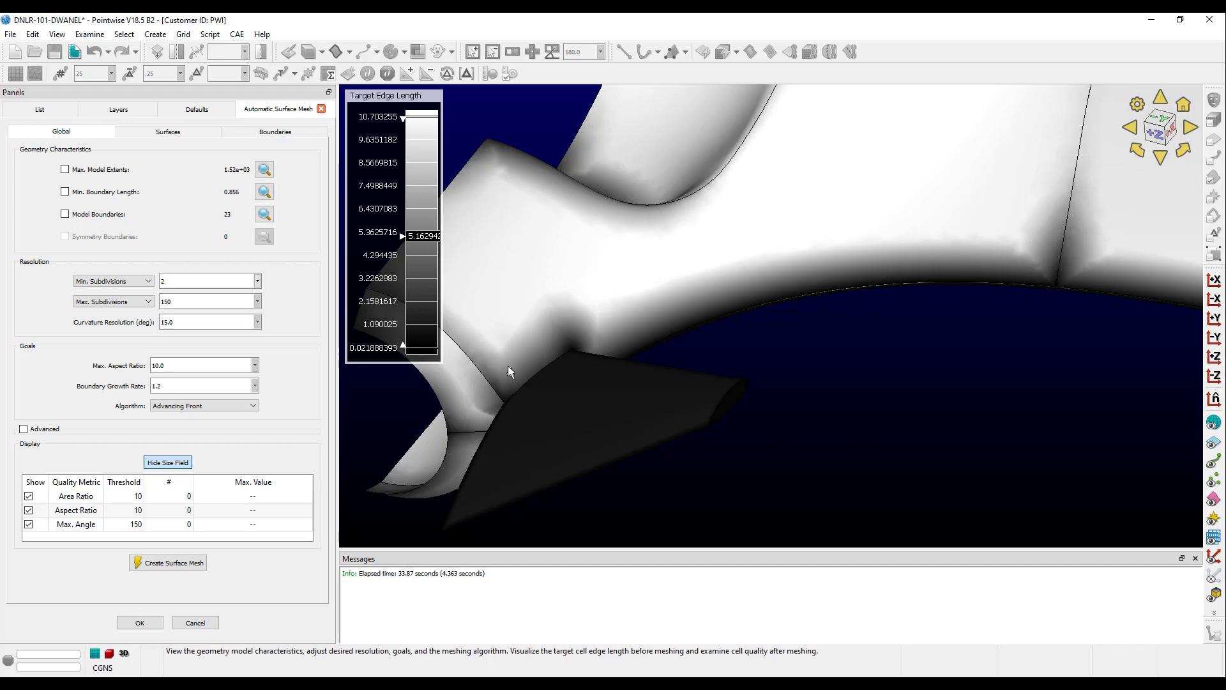
Step: Hide the size field and create the surface mesh on the wing geometry
click(185, 465)
click(179, 564)
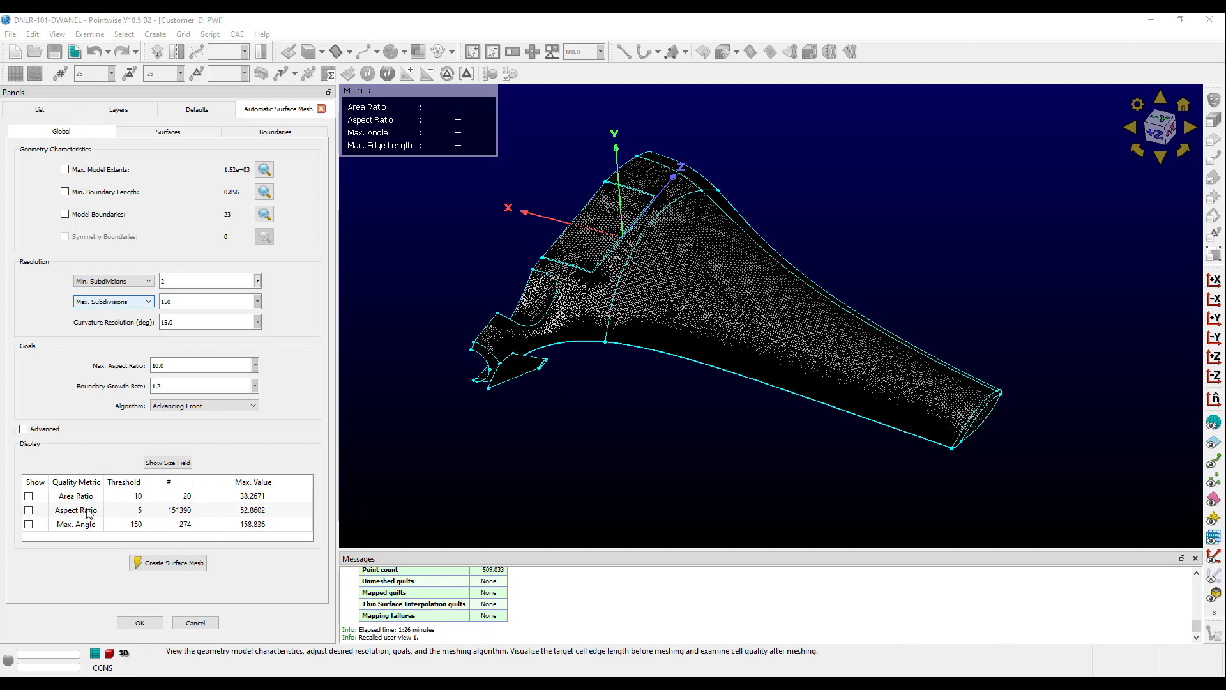
Step: Set the Area Ratio threshold to 20 and highlight the cells exceeding the Area Ratio, Aspect Ratio and Max. Angle thresholds
double_click(126, 497)
text(20)
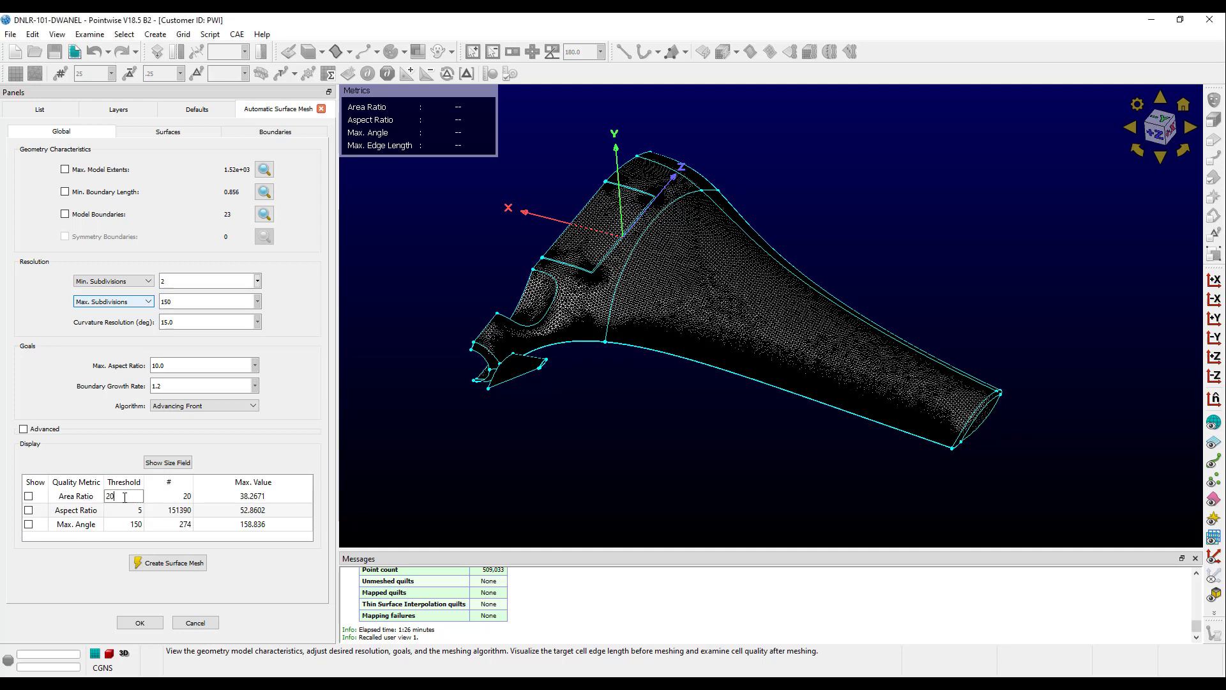
key(Return)
click(28, 496)
click(29, 510)
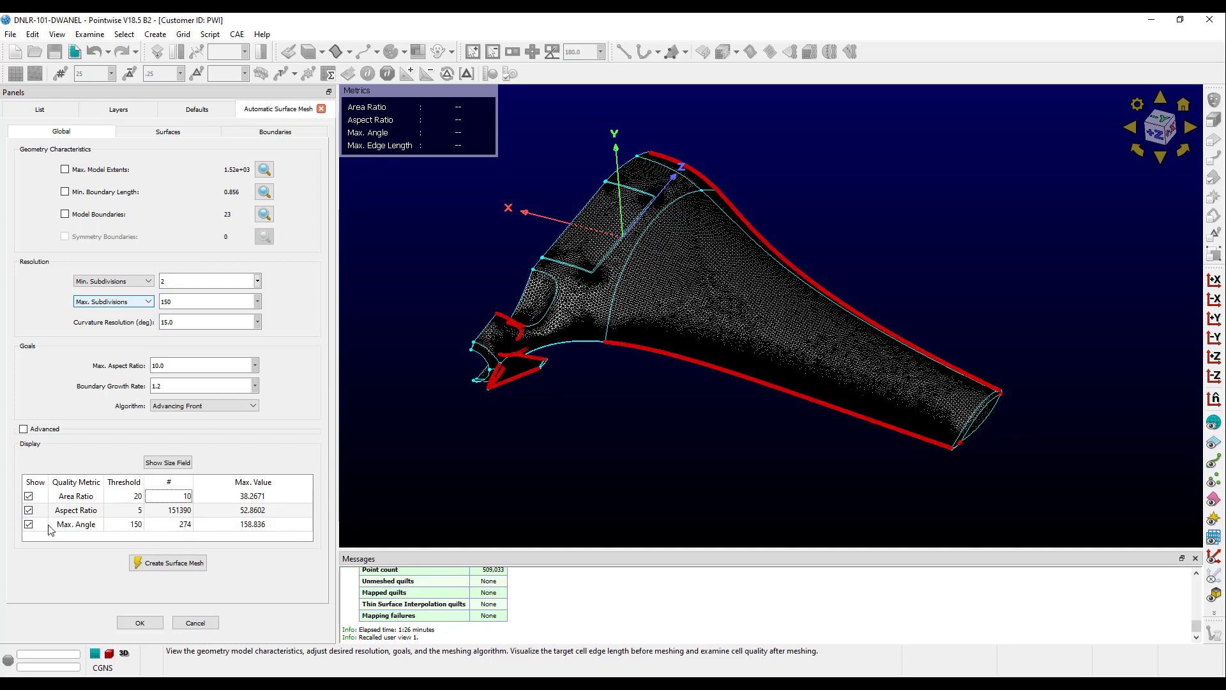
Step: Zoom to the cell with the maximum aspect ratio and examine the flagged sliver cells around it
right_click(258, 512)
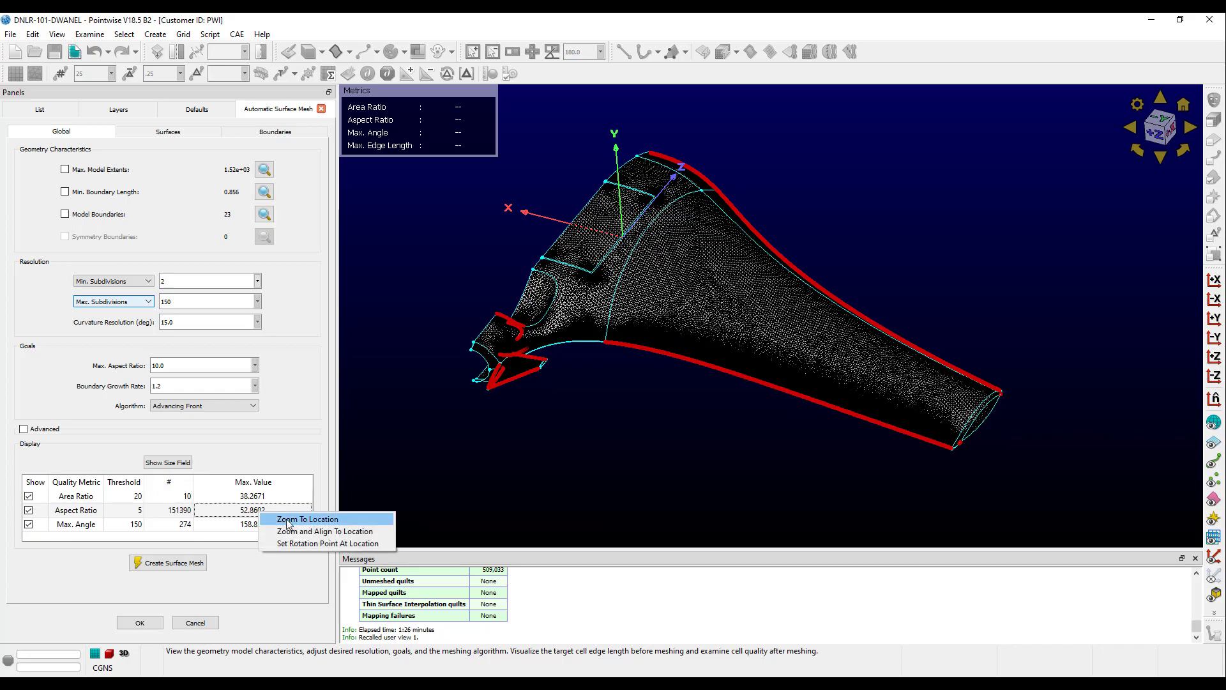
click(289, 519)
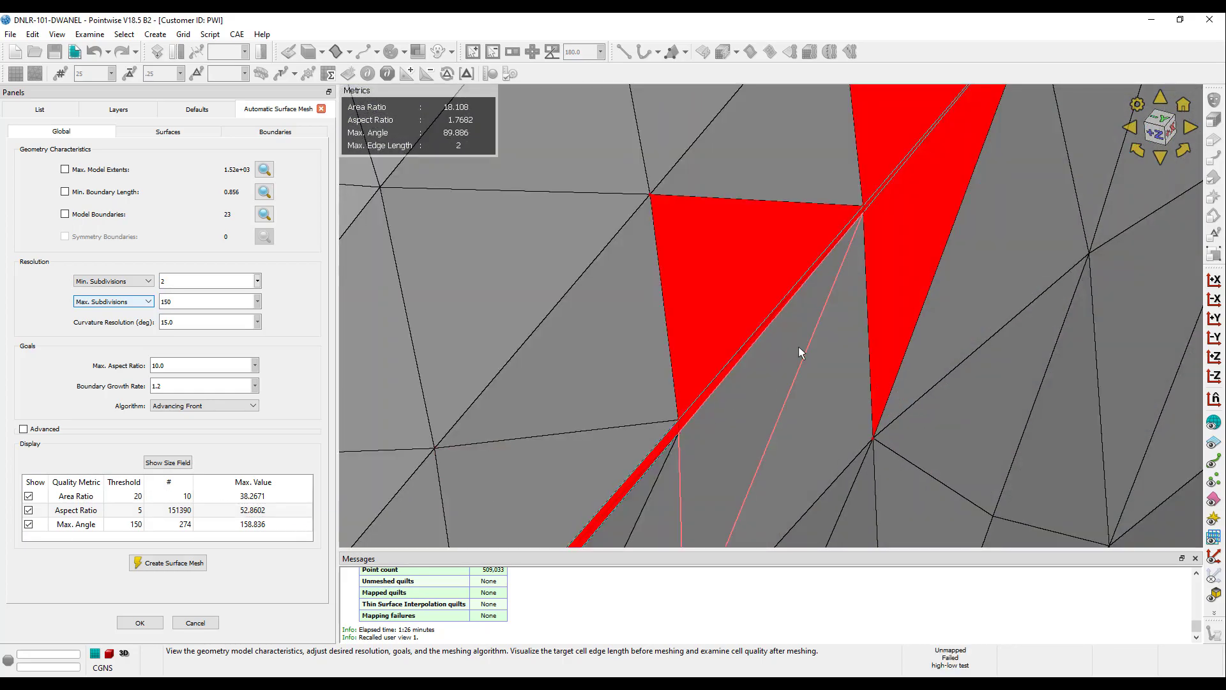
right_drag(779, 324, 813, 310)
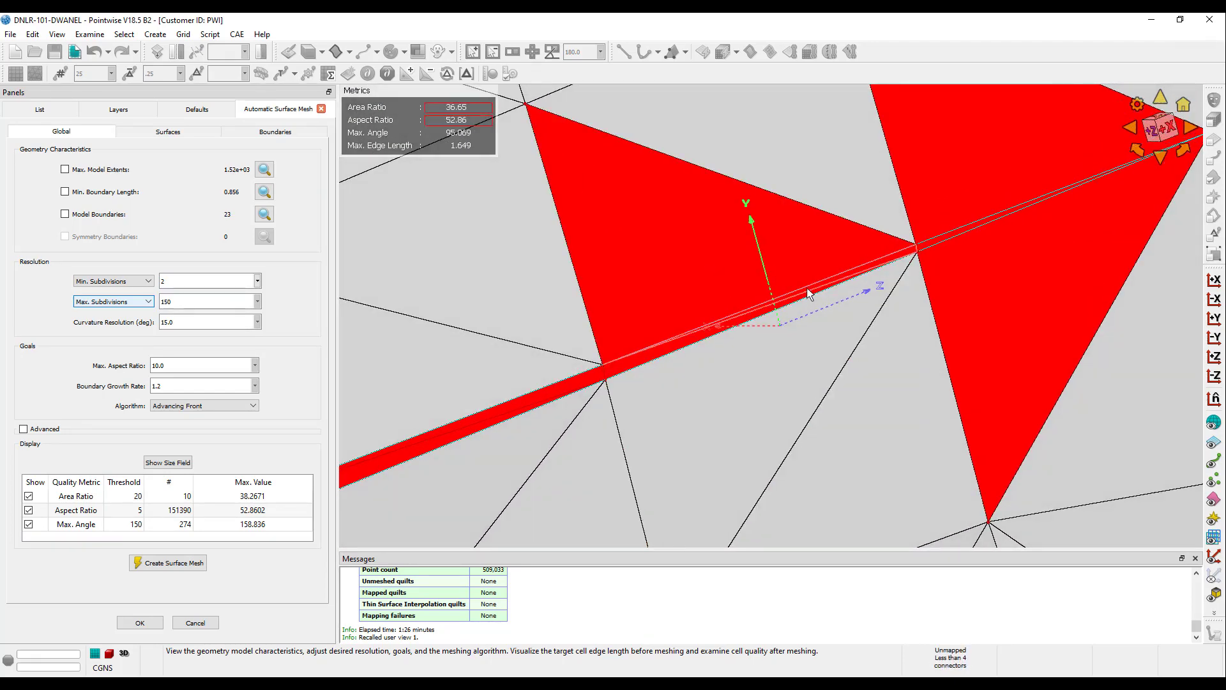
scroll(807, 292, down, 5)
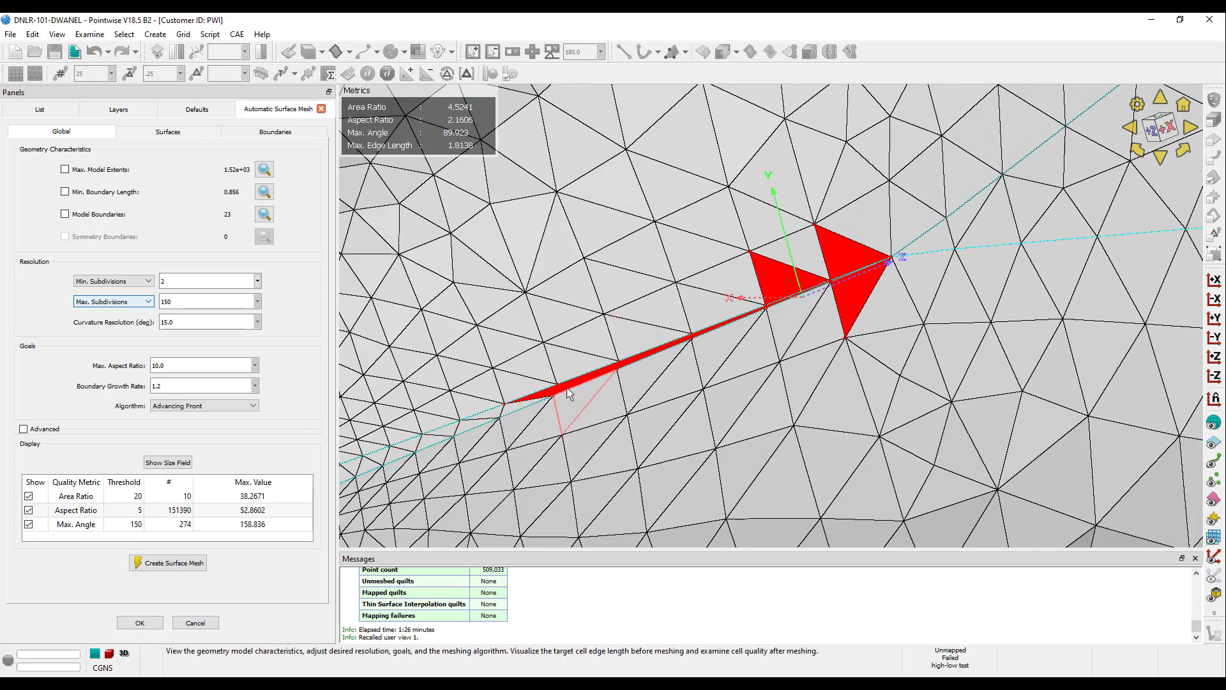
scroll(803, 301, up, 2)
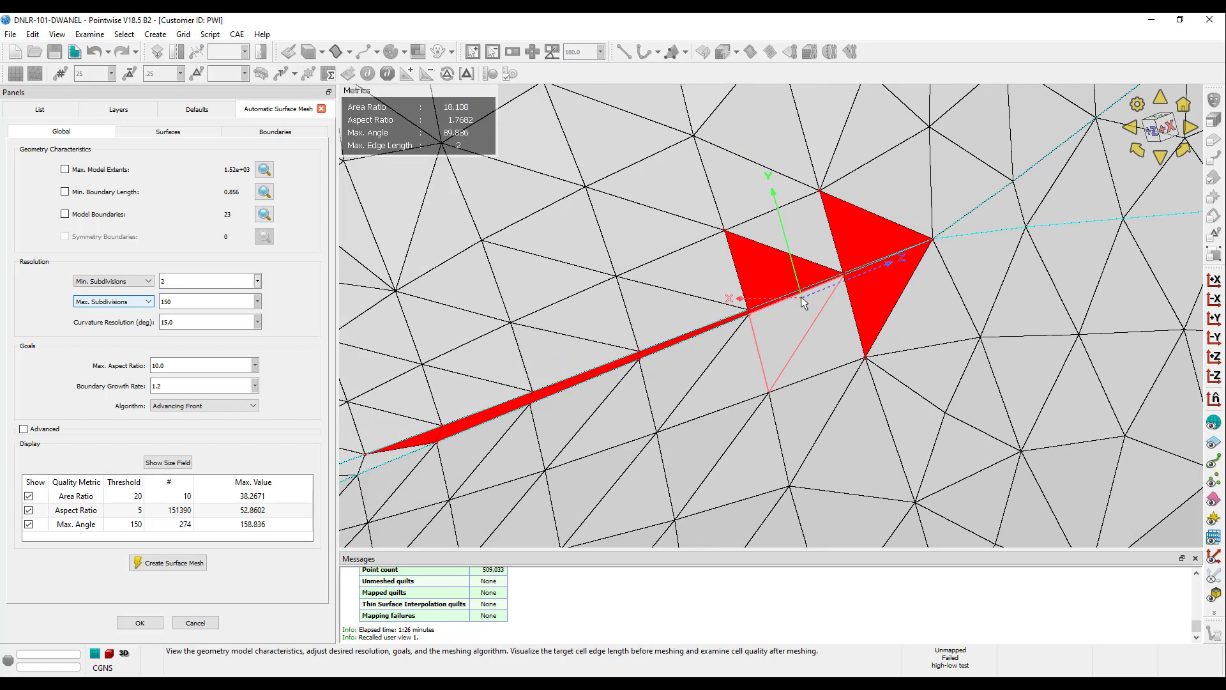
scroll(803, 295, up, 5)
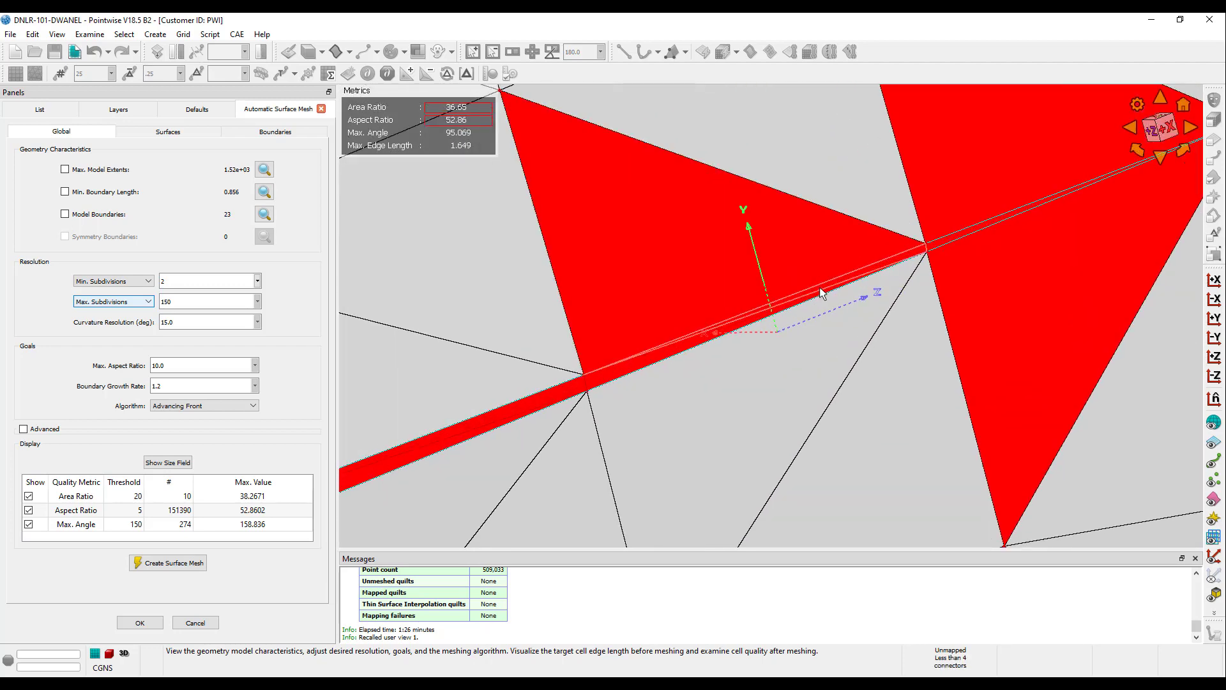